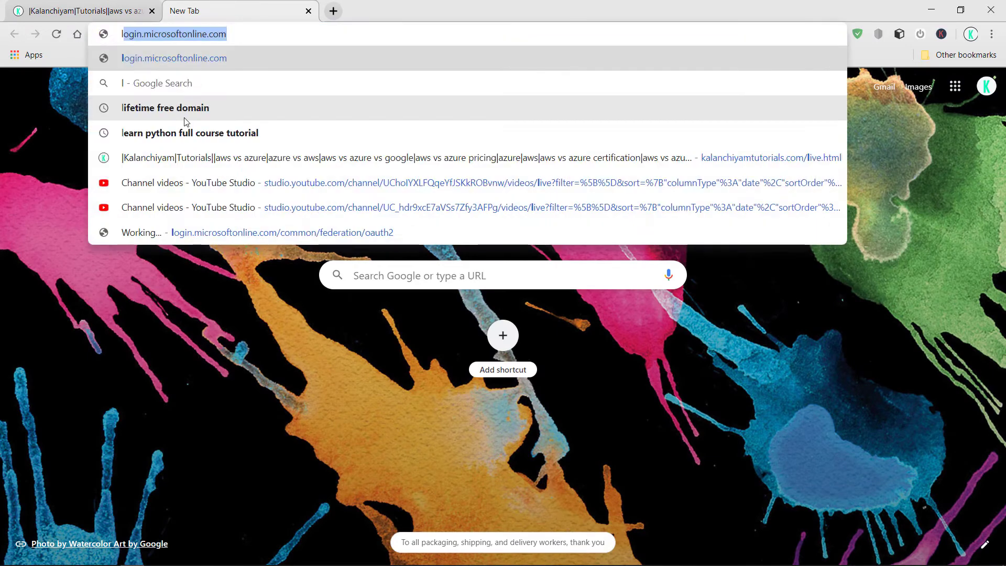
# Search Google for 'linux ubuntu' and open the ubuntu.com result
pyautogui.write('ubu')
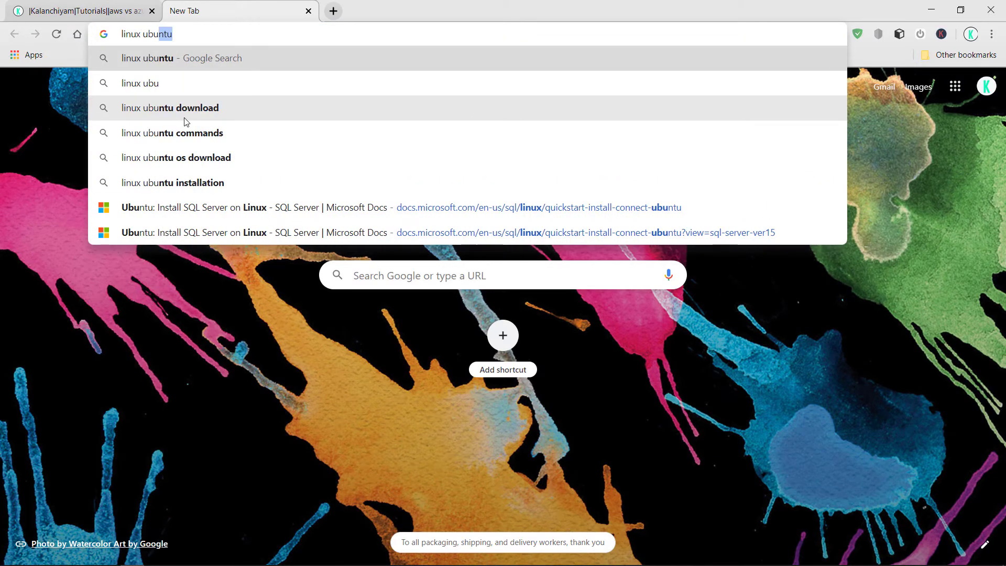
pyautogui.press('Return')
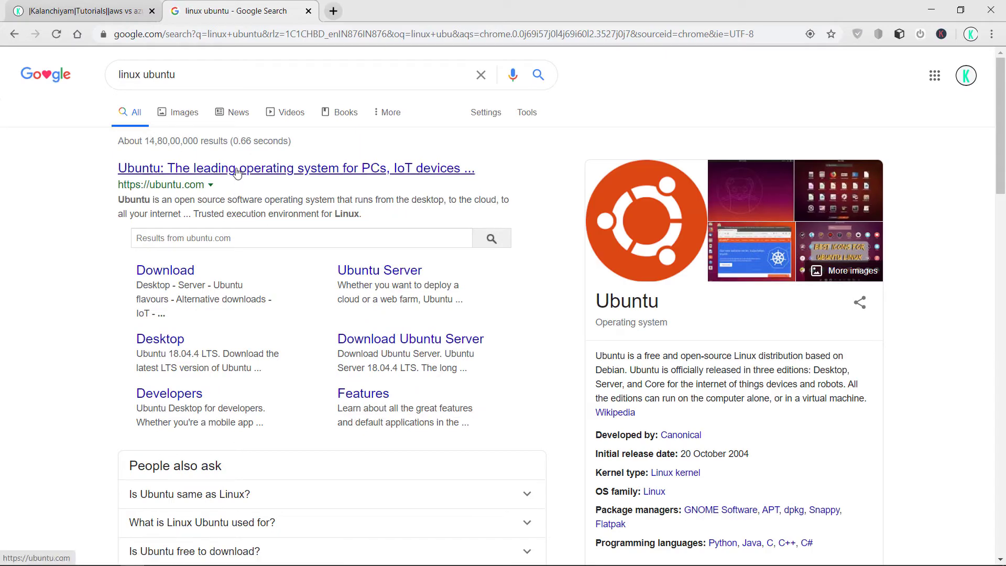
pyautogui.click(237, 170)
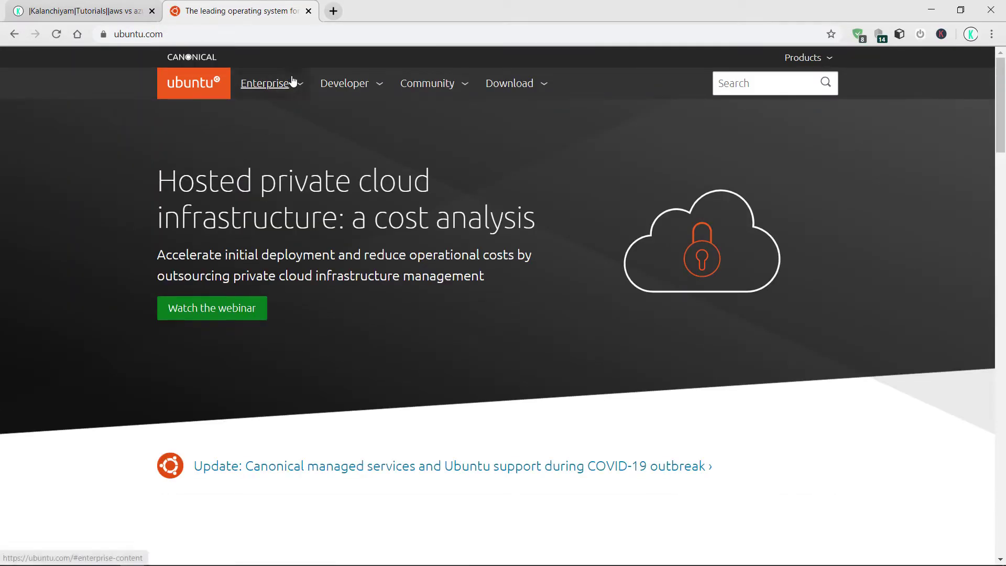
# View ubuntu.com's Enterprise and Download pages, then minimize the browser
pyautogui.click(300, 85)
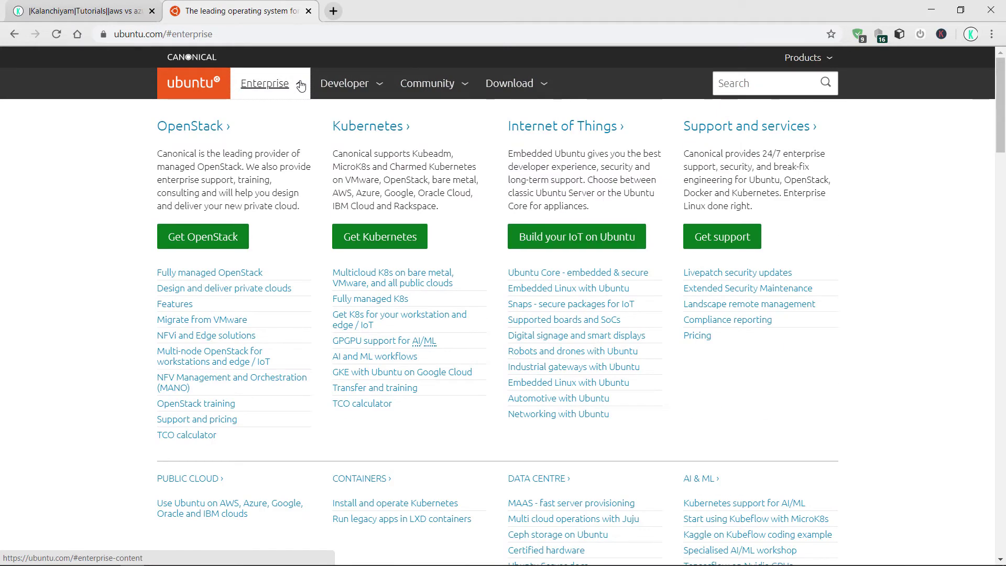
pyautogui.click(536, 87)
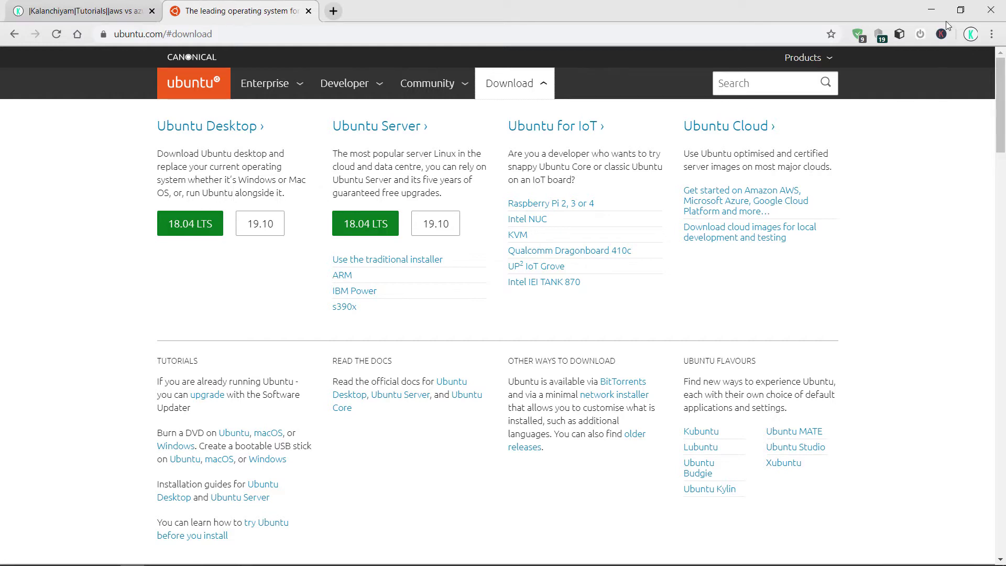
pyautogui.click(931, 9)
# Start a New Virtual Machine wizard with the Typical configuration
pyautogui.click(52, 80)
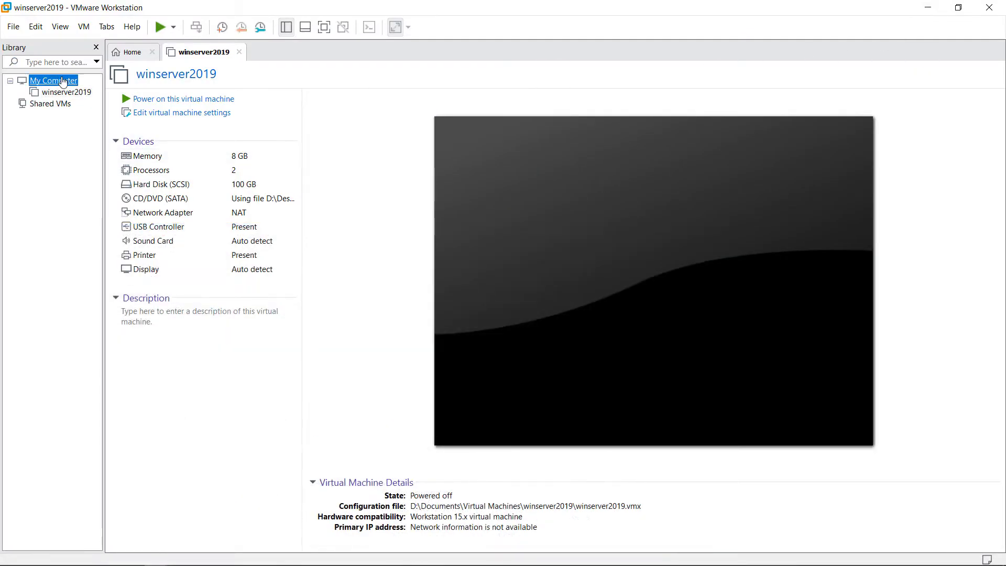
pyautogui.rightClick(62, 79)
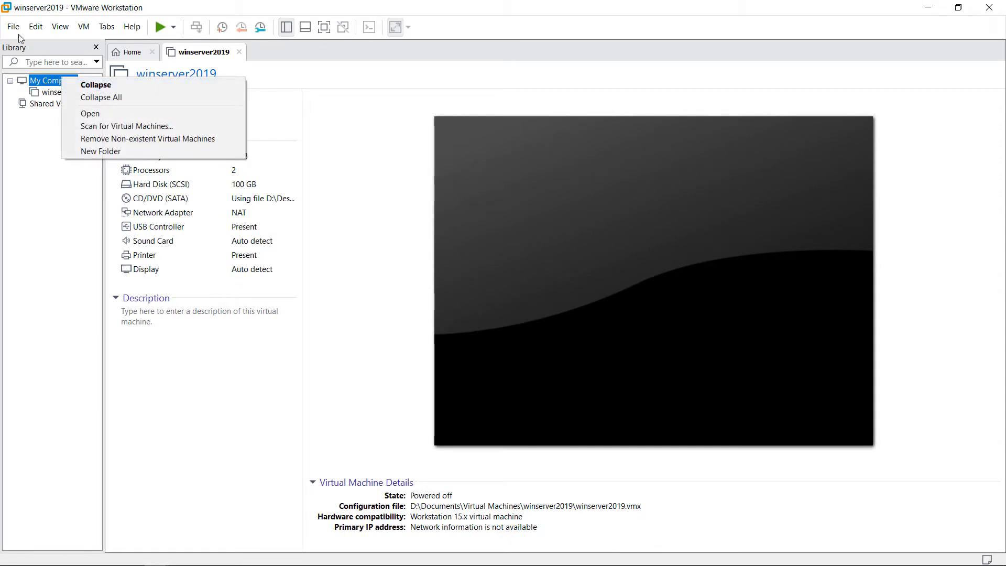
pyautogui.click(321, 85)
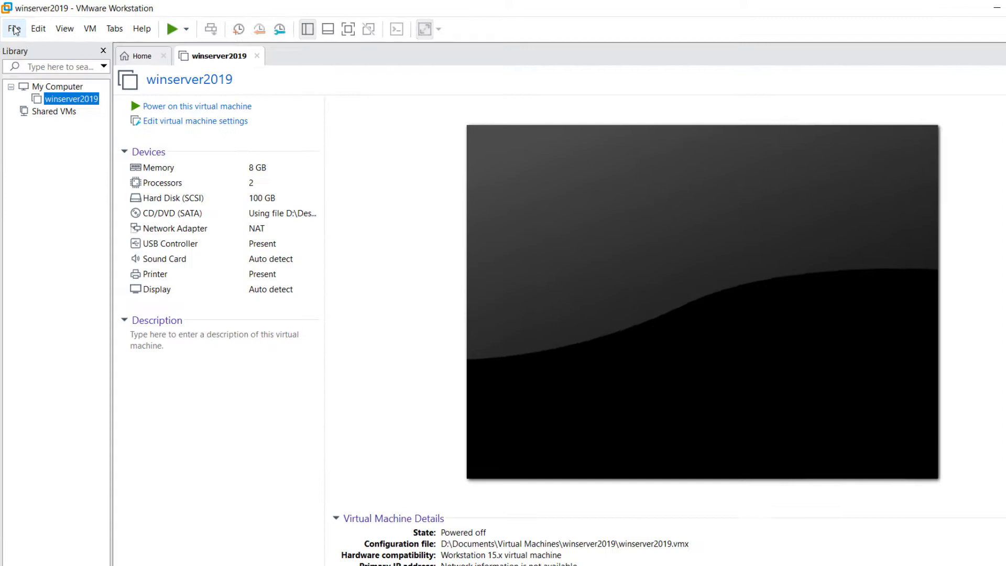
pyautogui.click(14, 29)
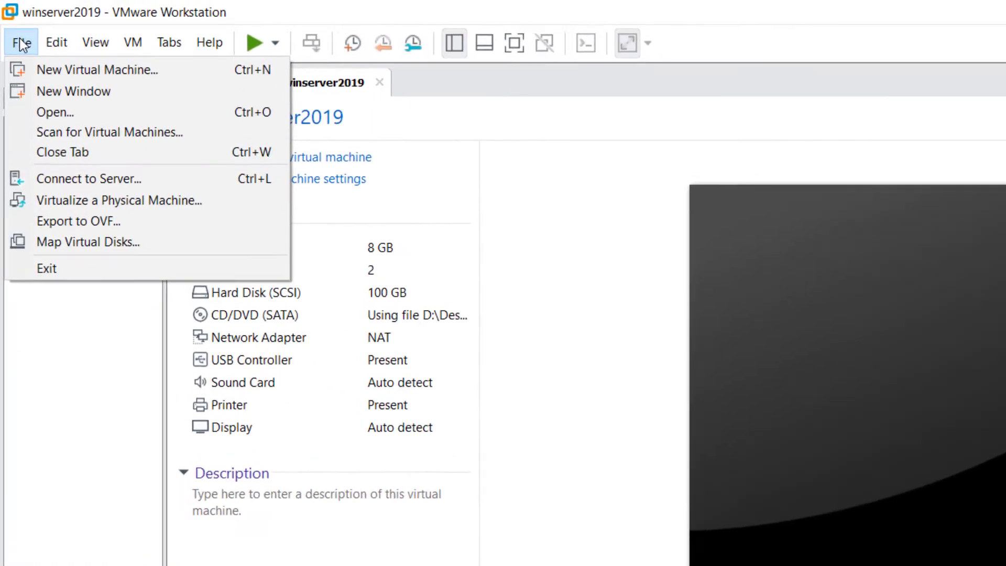
pyautogui.click(42, 68)
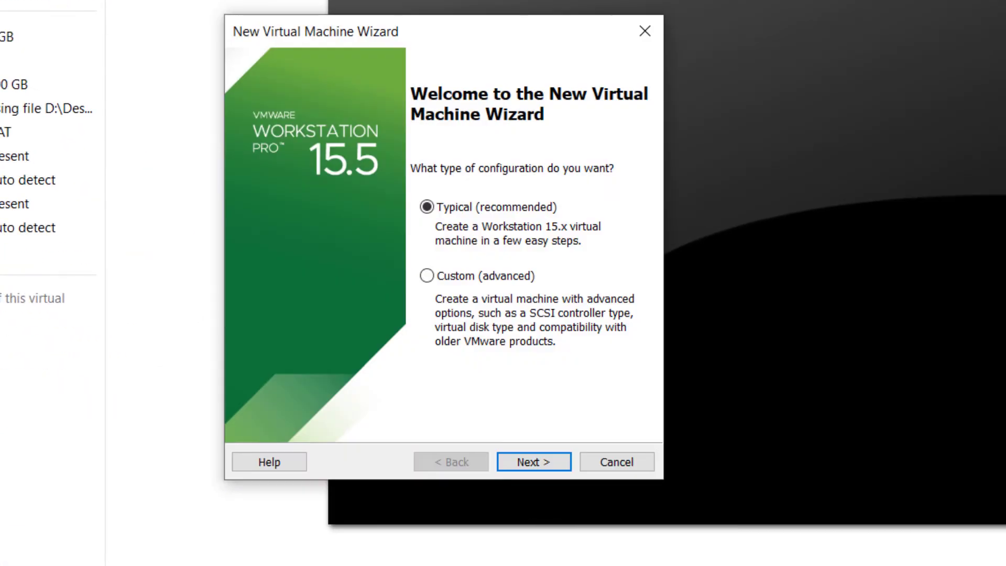
pyautogui.click(530, 461)
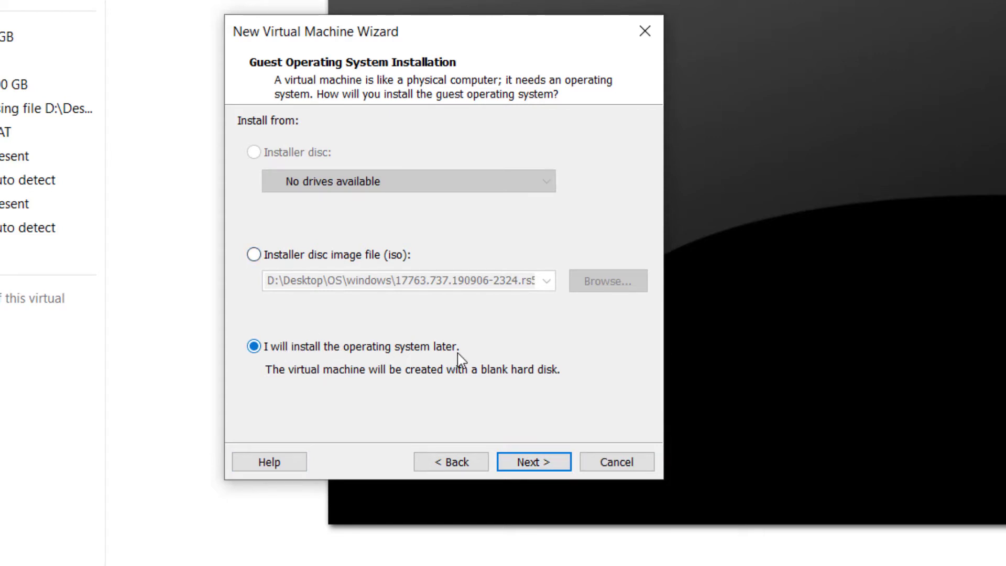
# Choose to install the OS later, set guest to Linux Ubuntu, and keep the name Ubuntu
pyautogui.click(525, 465)
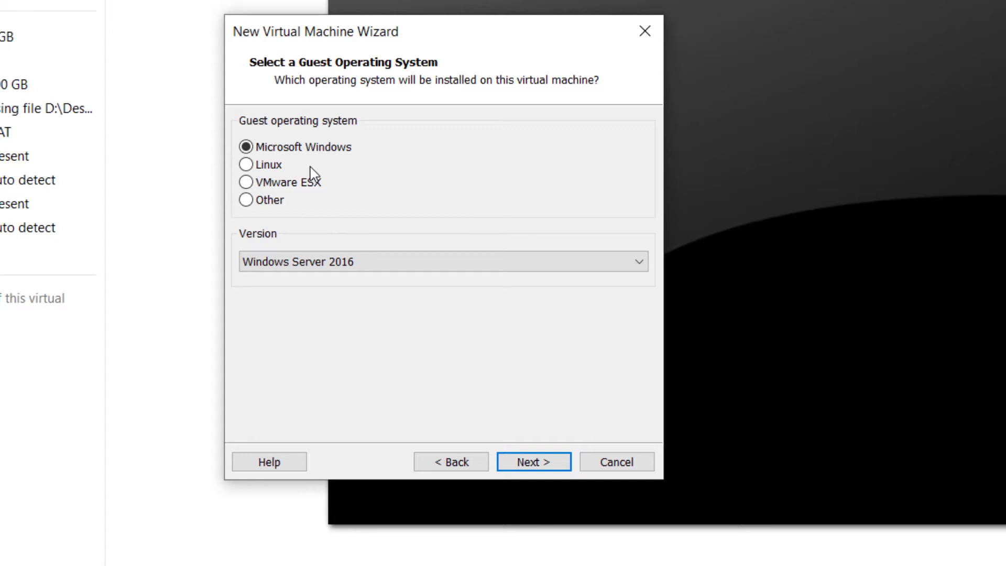
pyautogui.click(262, 169)
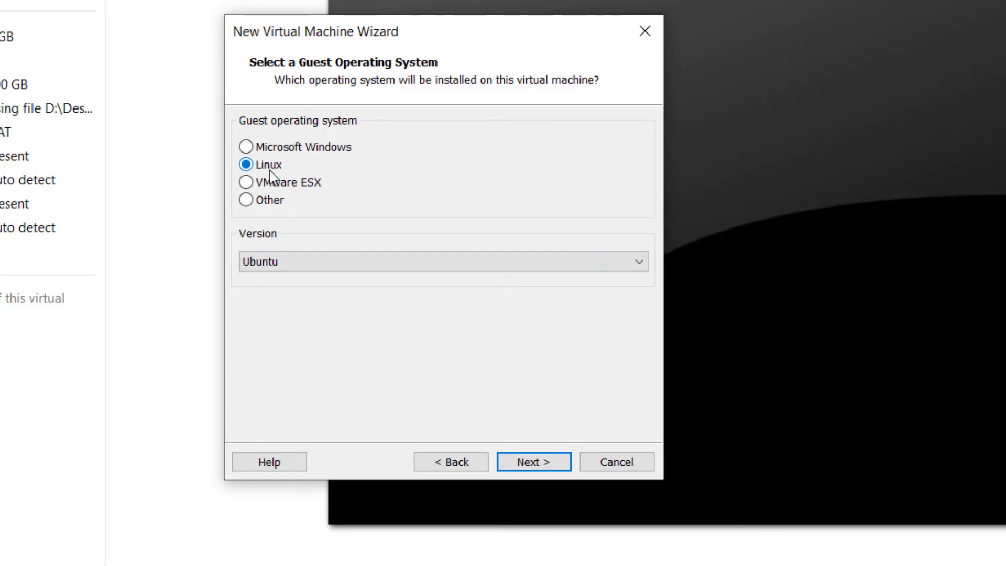
pyautogui.click(530, 463)
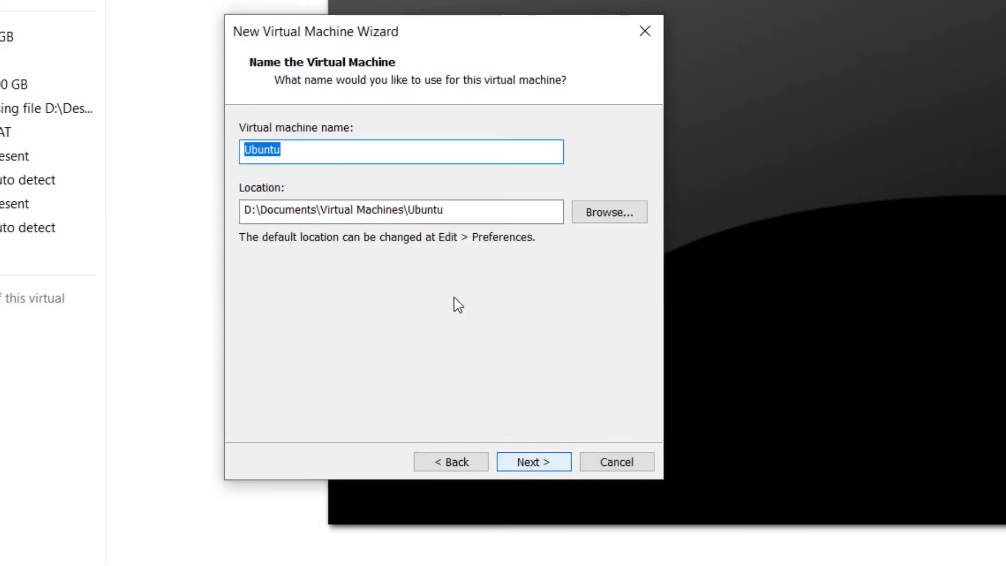
pyautogui.click(420, 158)
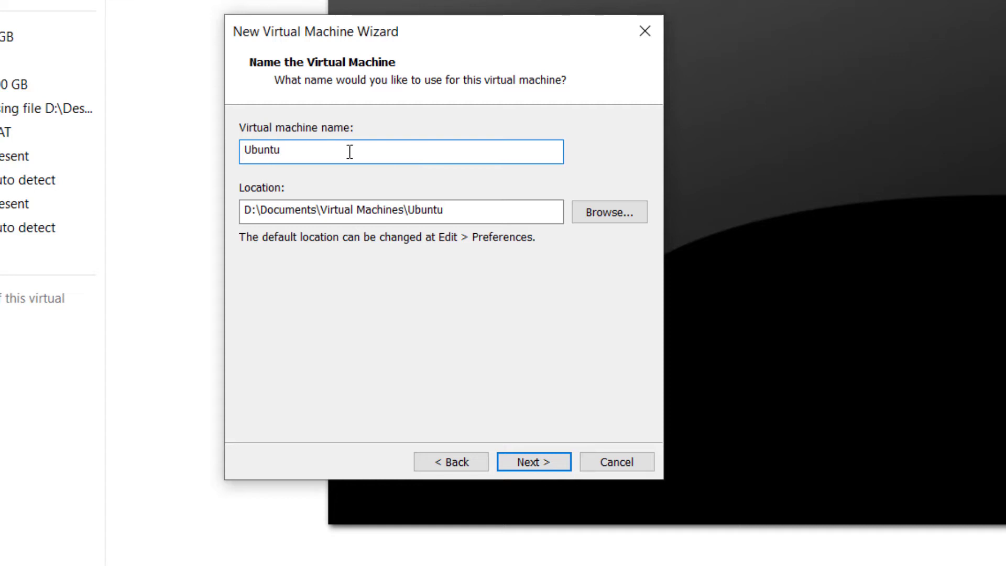
pyautogui.click(513, 464)
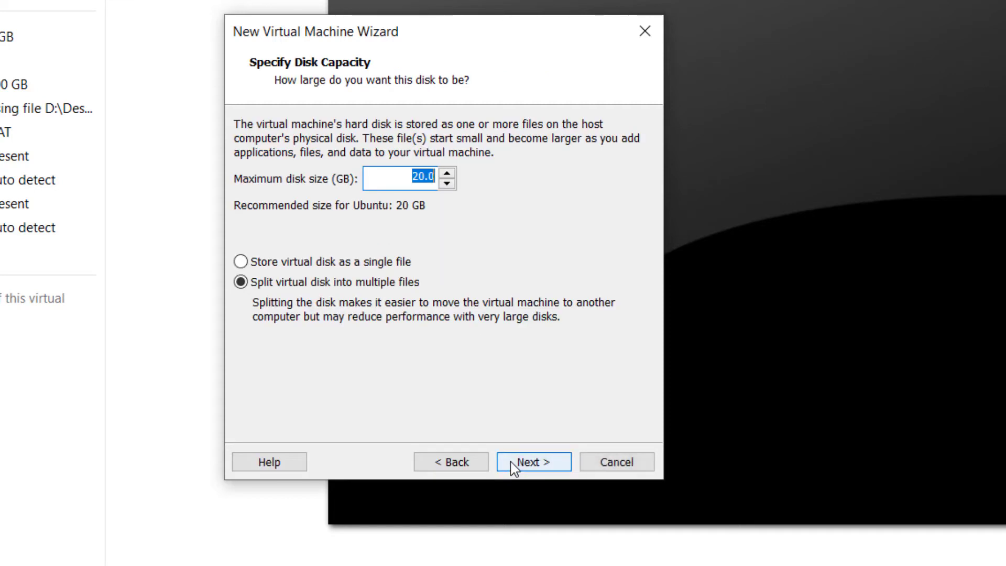
# Set the maximum disk size to 40 GB, split into multiple files, and finish creating the VM
pyautogui.click(410, 176)
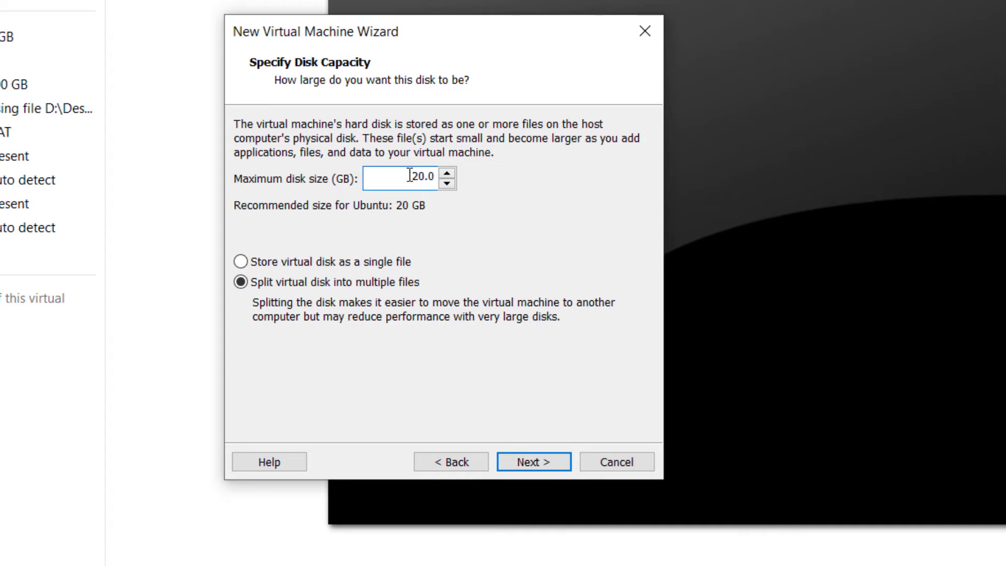
pyautogui.moveTo(410, 176); pyautogui.dragTo(425, 176)
pyautogui.write('40')
pyautogui.click(535, 464)
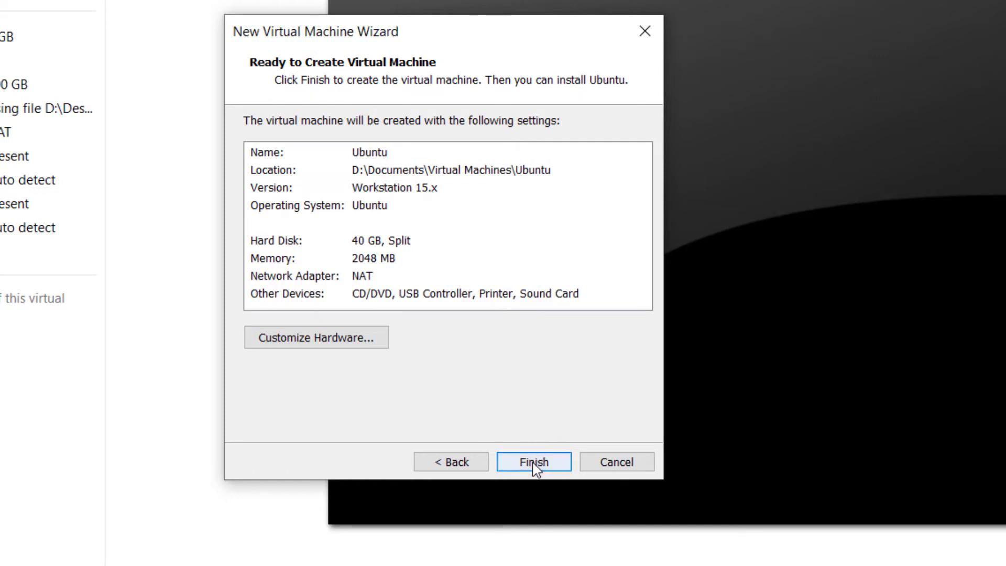
pyautogui.click(534, 464)
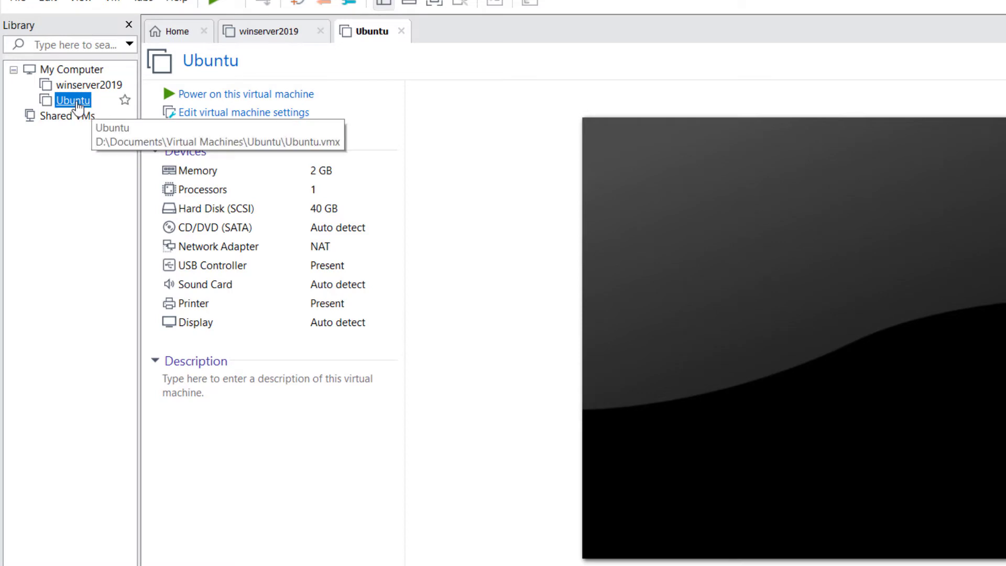
# Raise the Ubuntu VM's memory setting to 4 GB
pyautogui.click(275, 175)
pyautogui.doubleClick(275, 175)
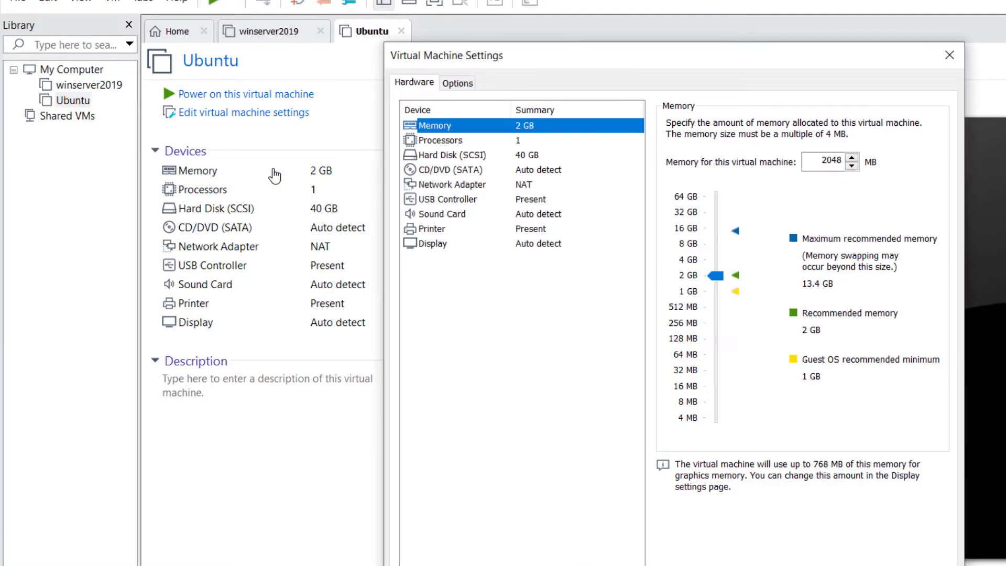
pyautogui.moveTo(716, 275); pyautogui.dragTo(712, 259)
pyautogui.click(728, 545)
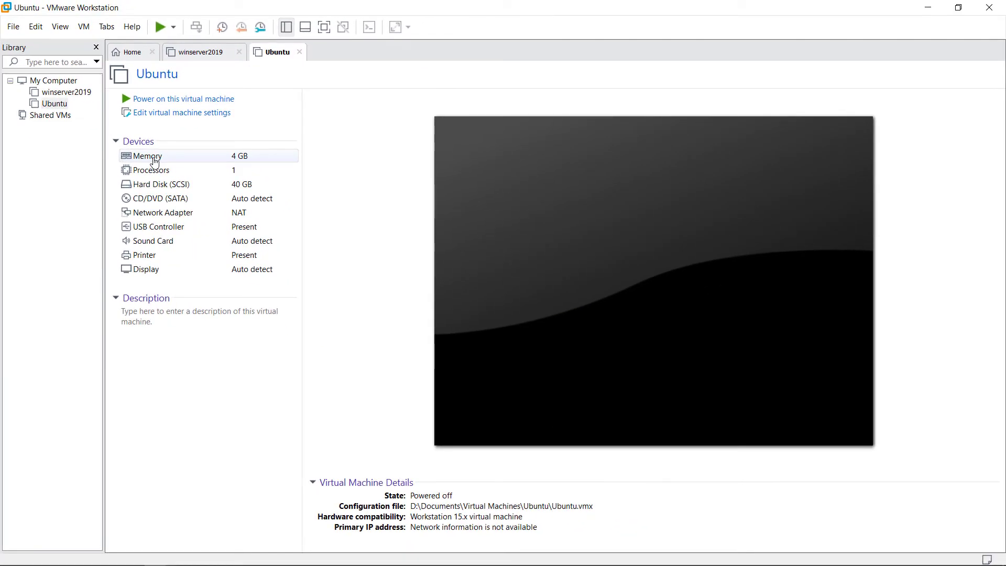
pyautogui.click(155, 157)
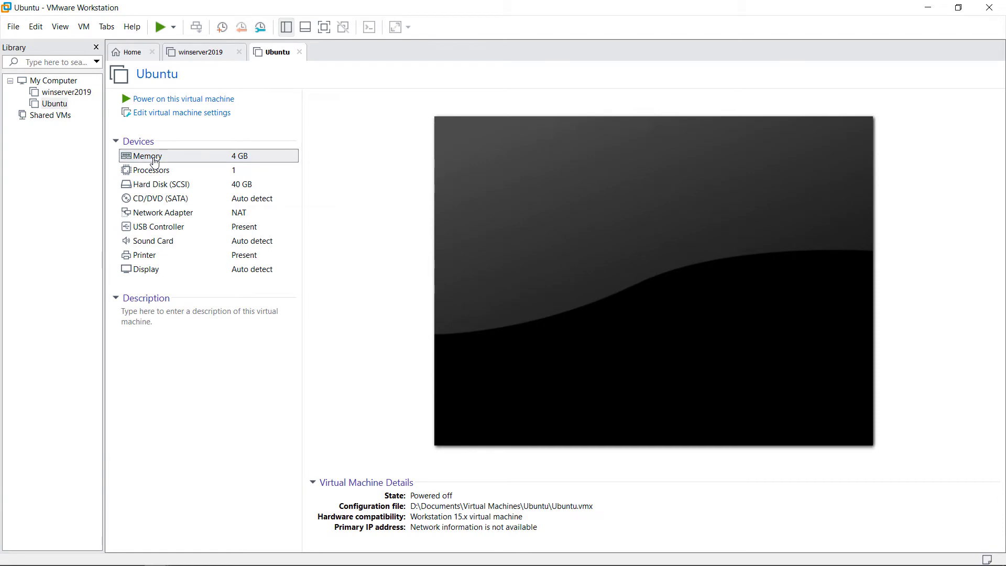
pyautogui.doubleClick(155, 161)
# Mount ubuntu-19.04-desktop-amd64.iso from Desktop\OS\Ubuntu on the CD/DVD drive and power on the VM
pyautogui.click(332, 160)
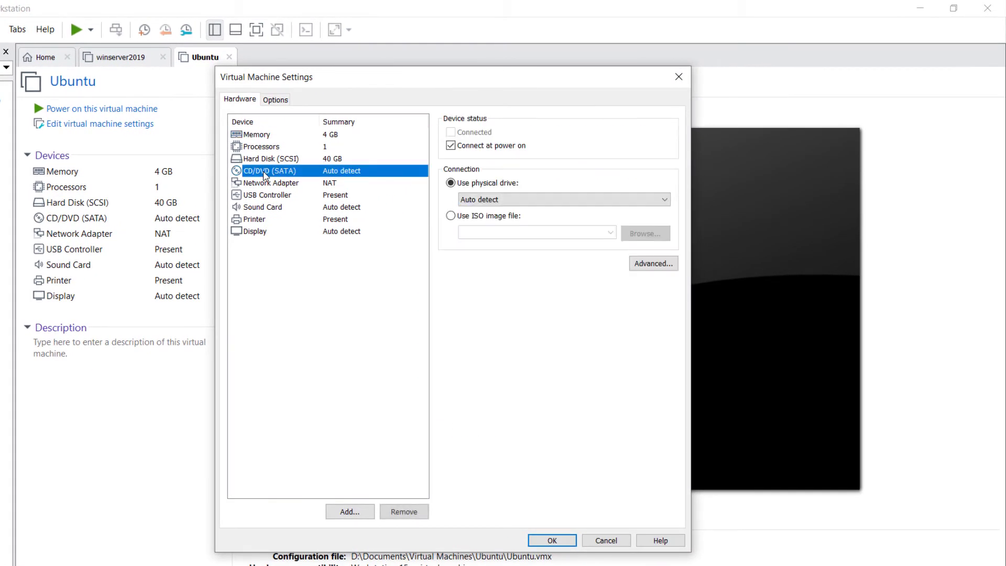
pyautogui.click(454, 216)
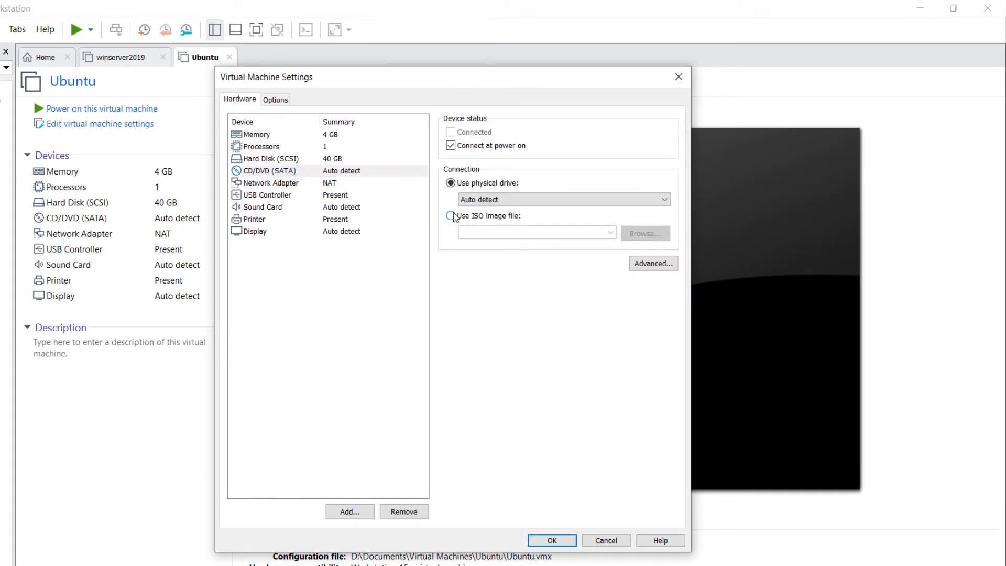
pyautogui.click(649, 233)
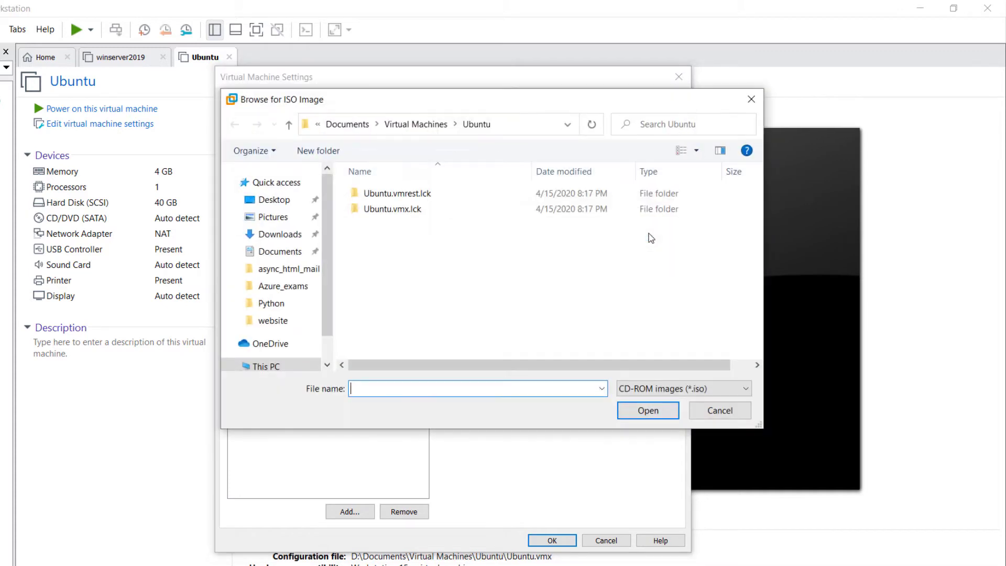
pyautogui.click(273, 199)
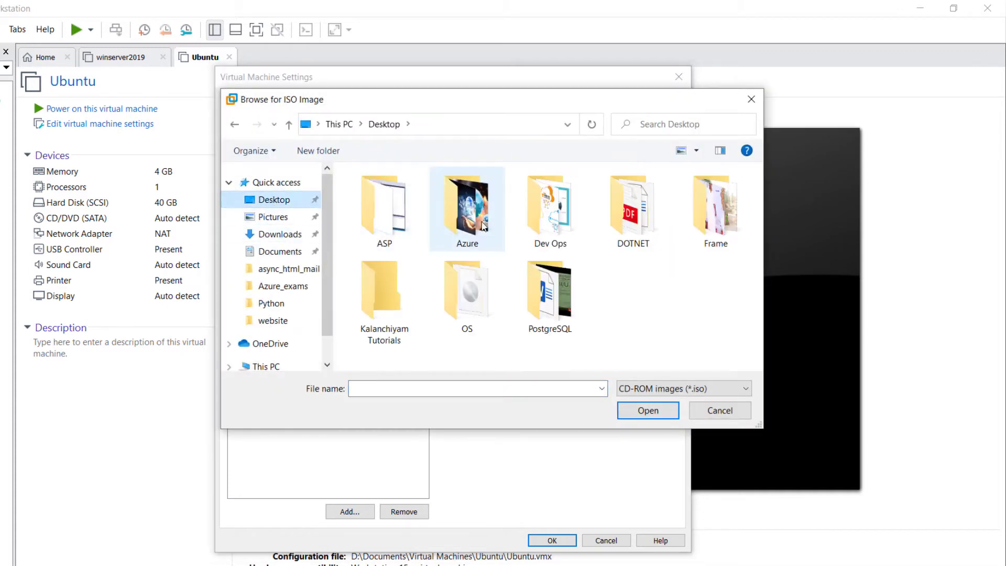
pyautogui.doubleClick(467, 291)
pyautogui.doubleClick(377, 198)
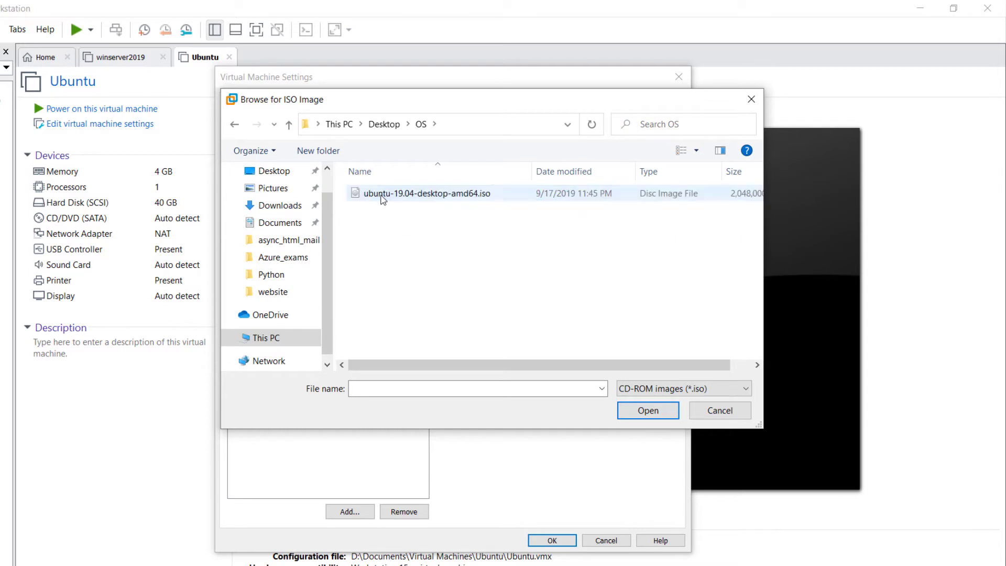
pyautogui.doubleClick(412, 197)
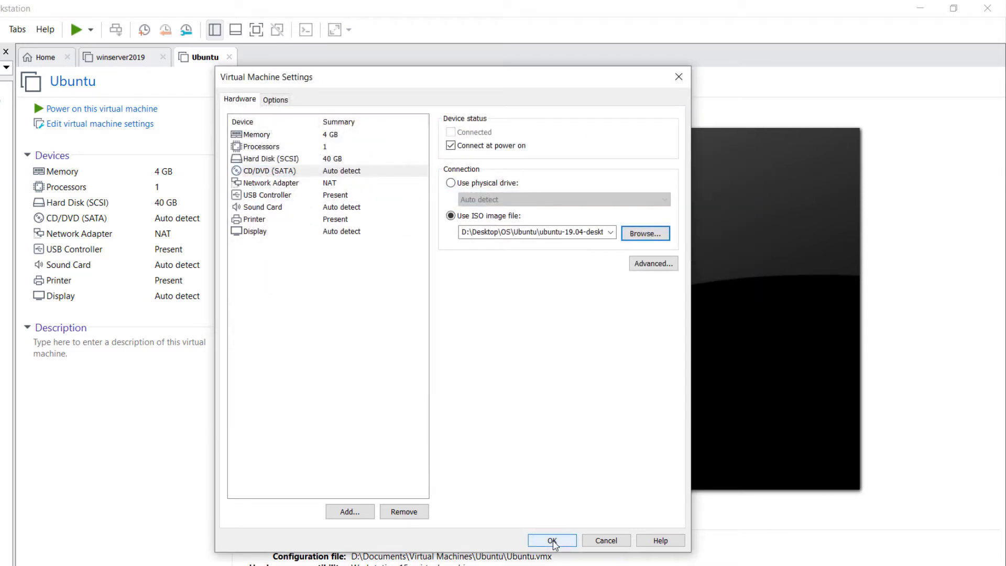
pyautogui.click(553, 541)
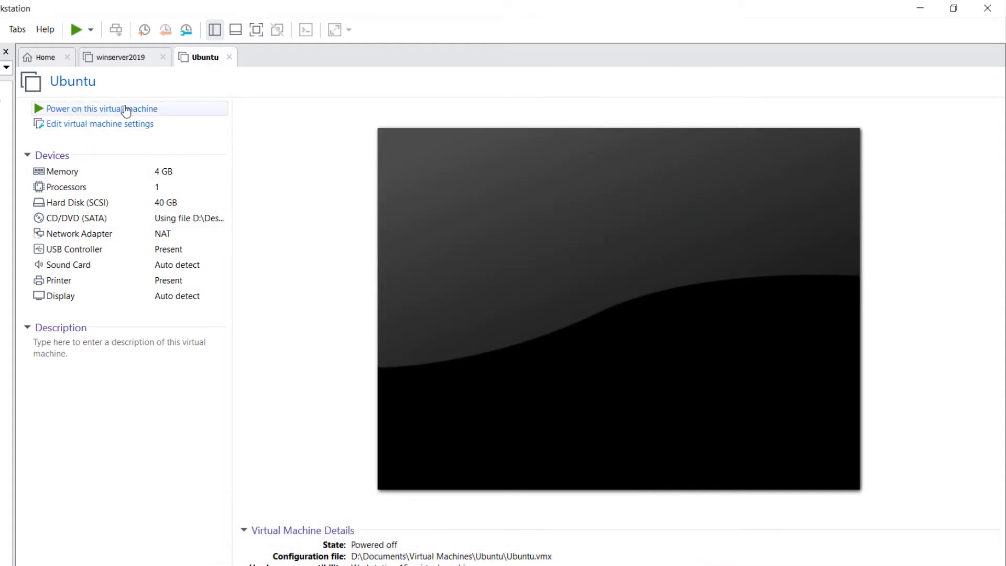
pyautogui.click(127, 110)
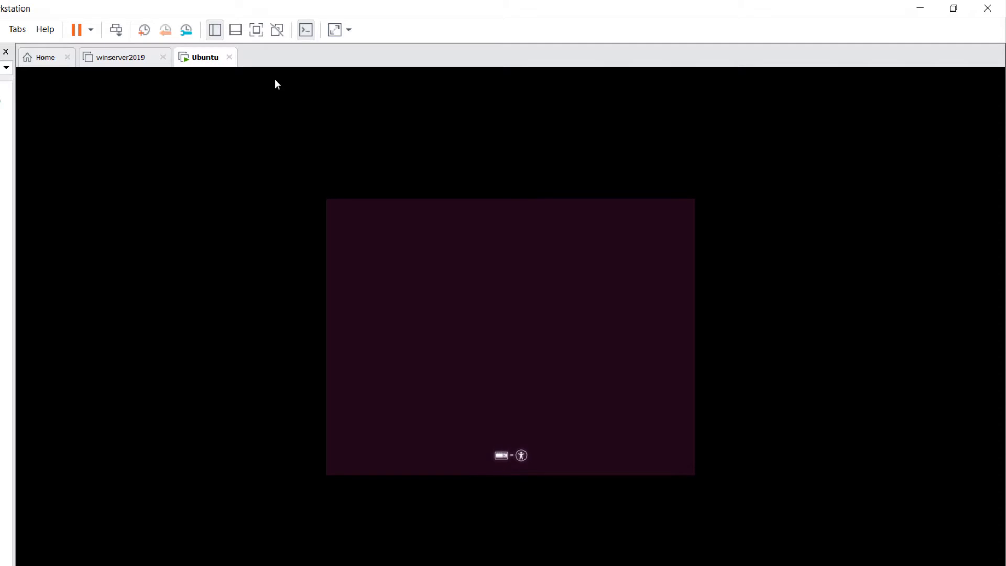
# Set the guest display to Free Stretch so it fills the screen
pyautogui.click(349, 30)
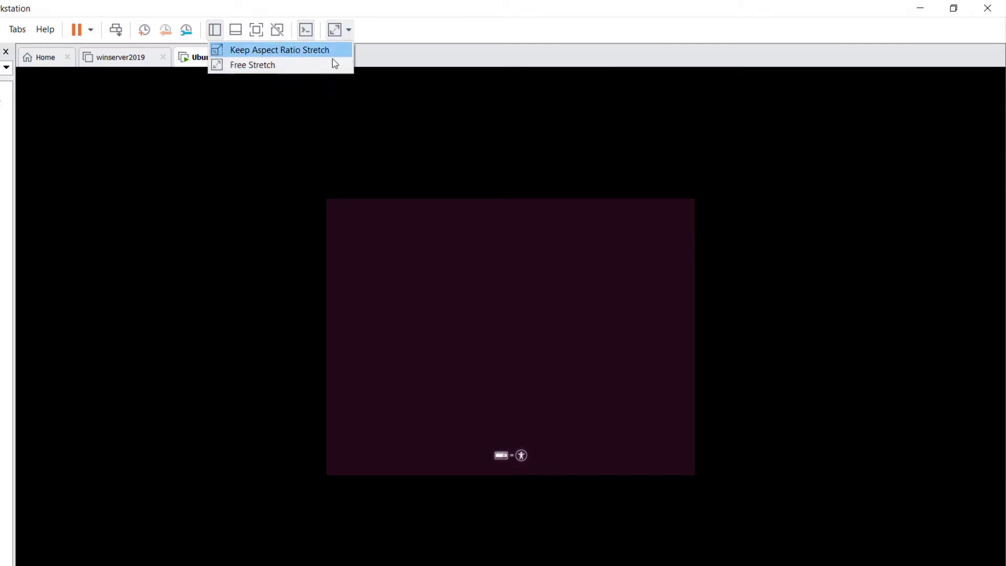
pyautogui.click(301, 65)
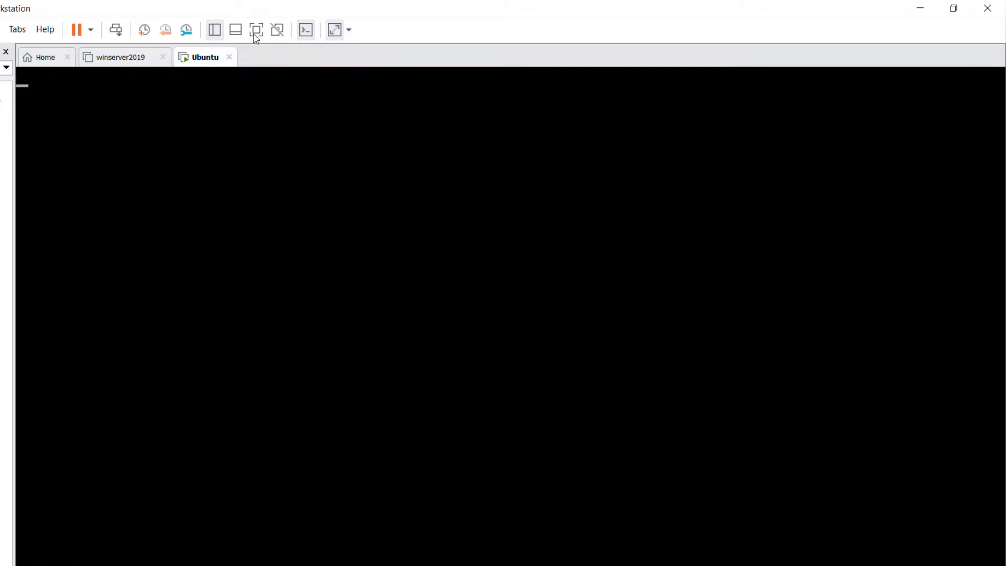
pyautogui.click(257, 30)
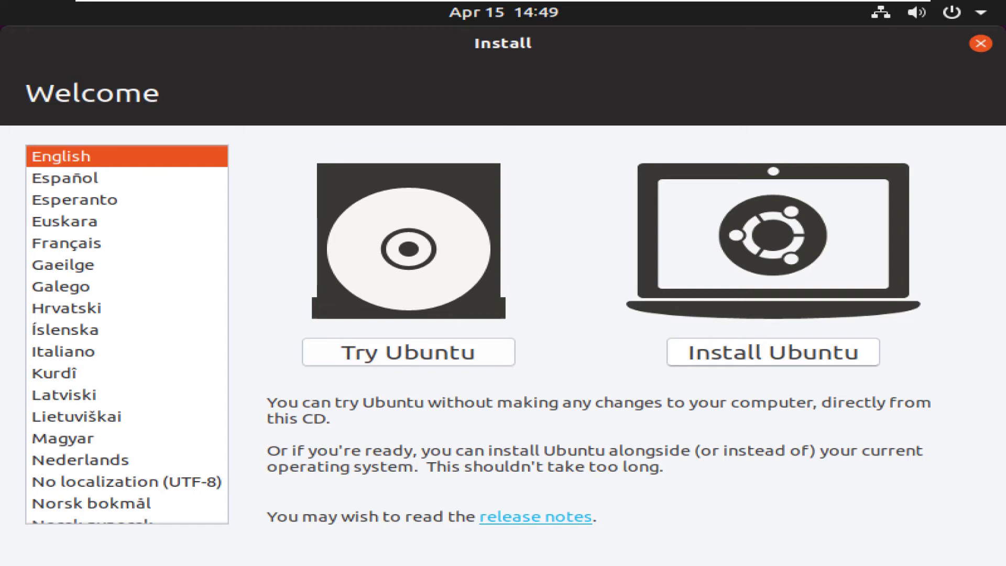
# Choose Install Ubuntu and accept the English (US) keyboard layout
pyautogui.press('Return')
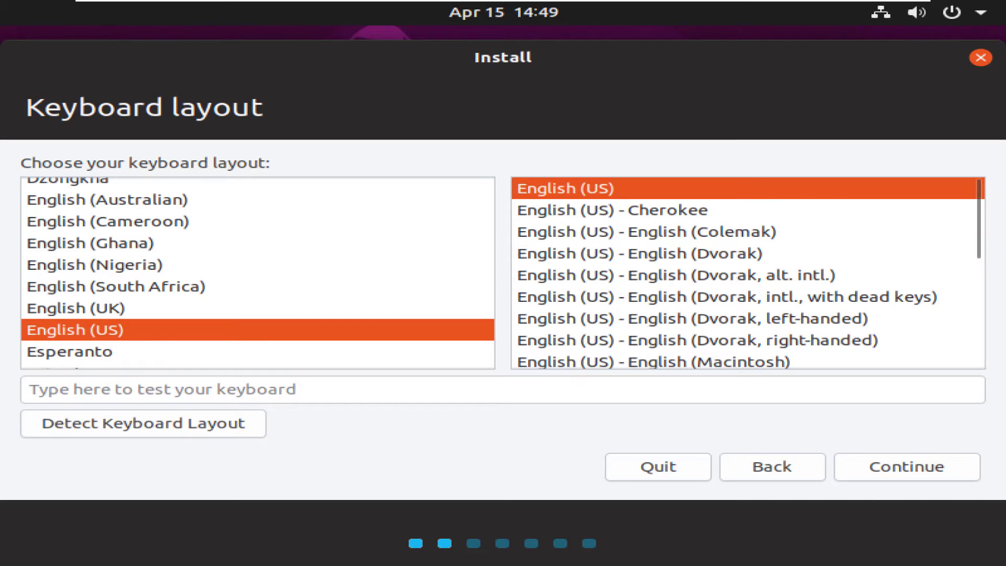
pyautogui.press('Return')
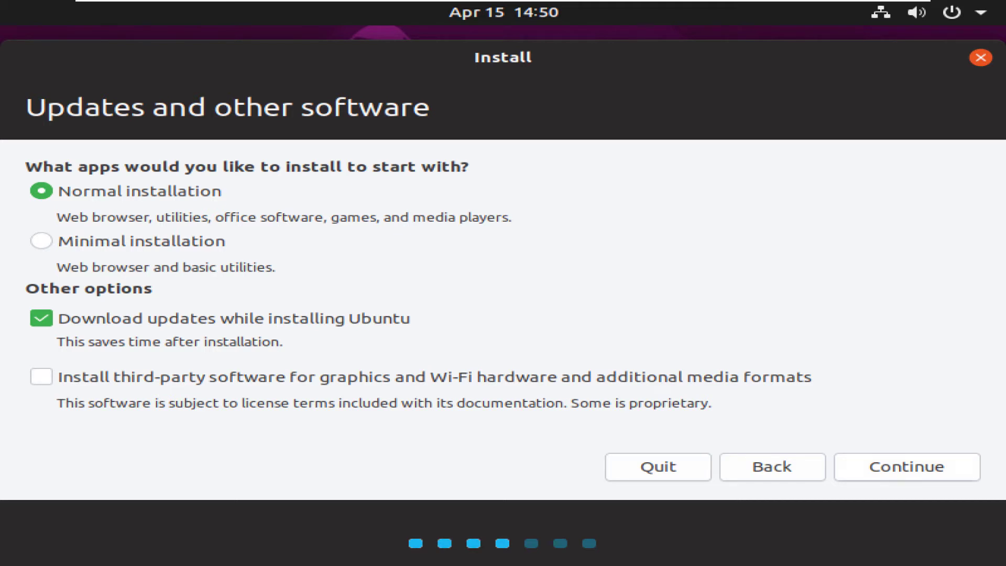
# Keep Normal installation with updates, choose Erase disk, and confirm writing changes to disk
pyautogui.click(940, 467)
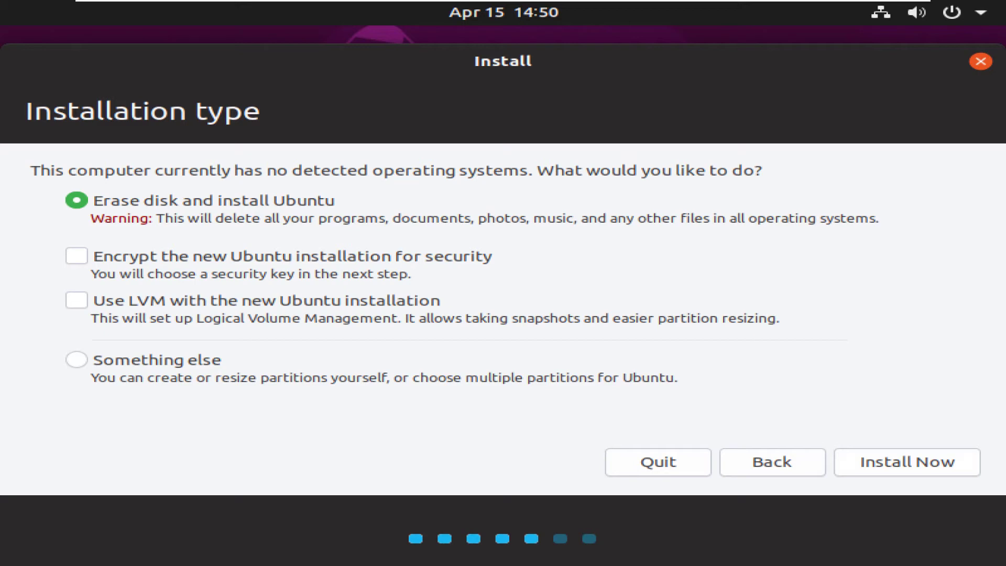
pyautogui.press('Return')
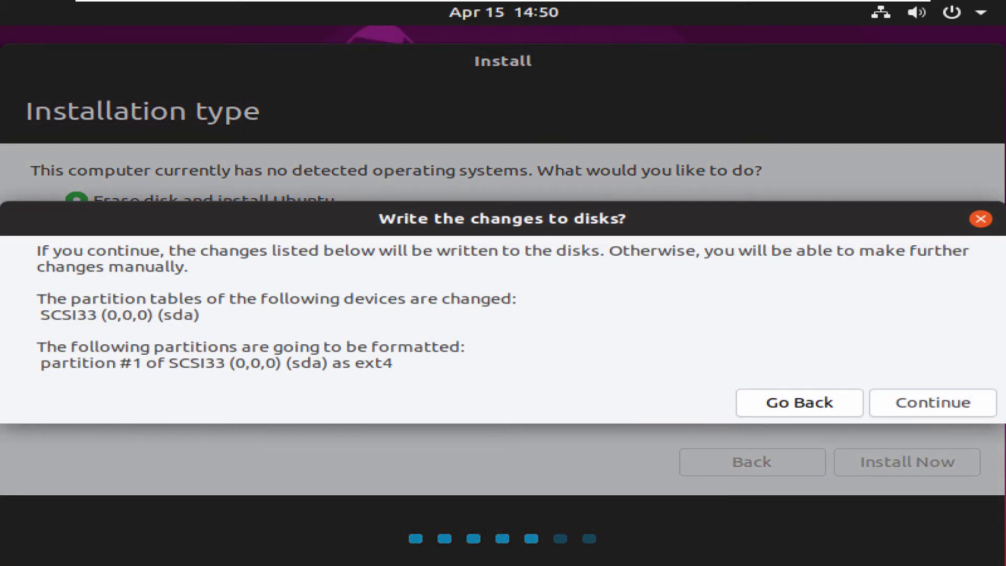
pyautogui.press('Return')
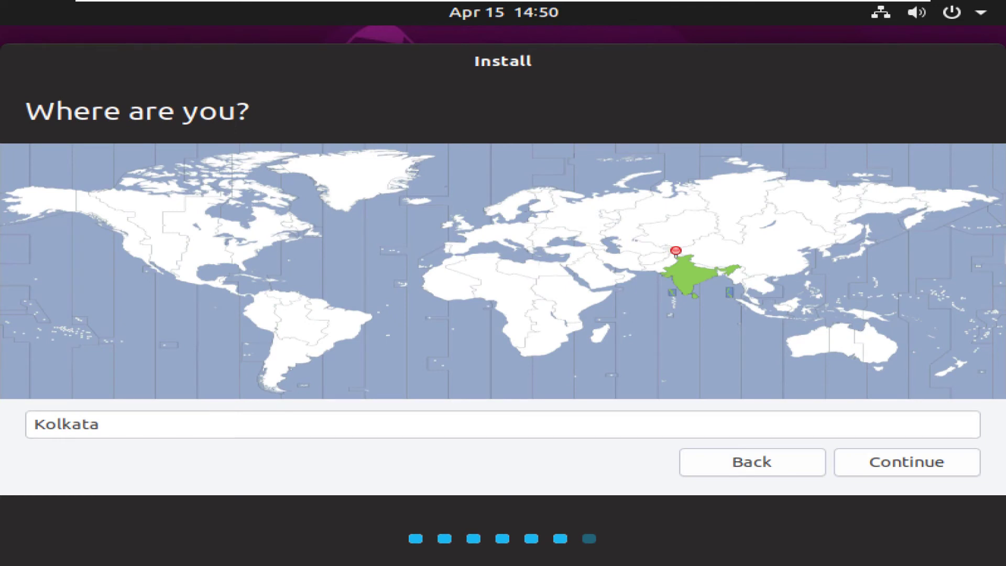
# Type Chennai in the location field and browse the place suggestions
pyautogui.write('Chennai')
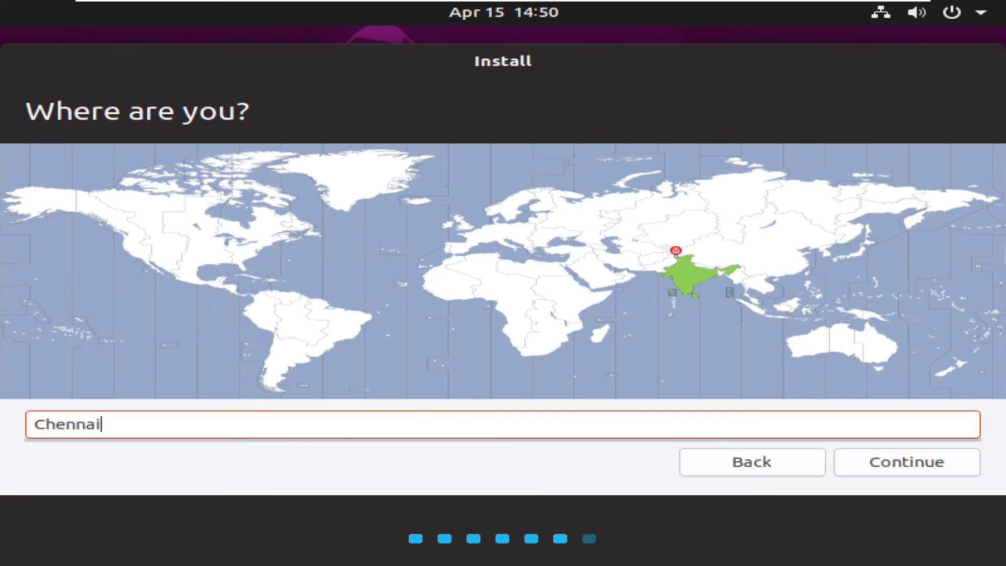
pyautogui.press('Down')
pyautogui.press('Return')
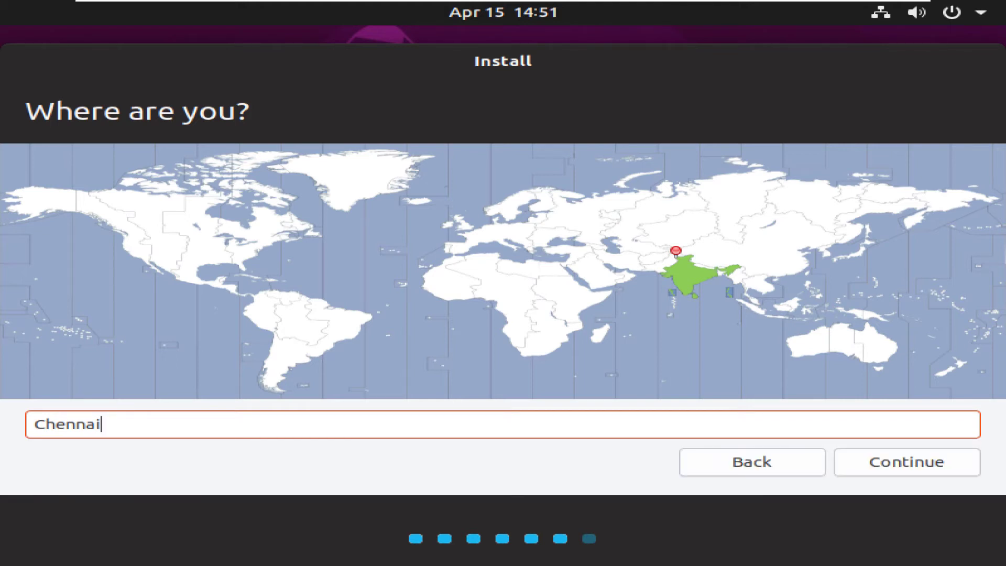
pyautogui.press('BackSpace')
pyautogui.write('i')
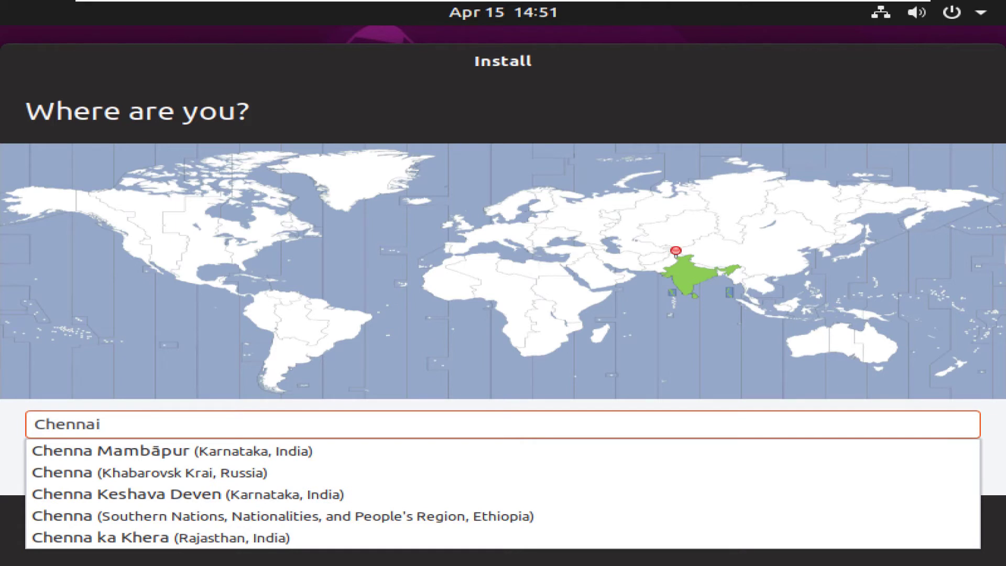
pyautogui.press('Down')
pyautogui.press('Down')
pyautogui.press('Down')
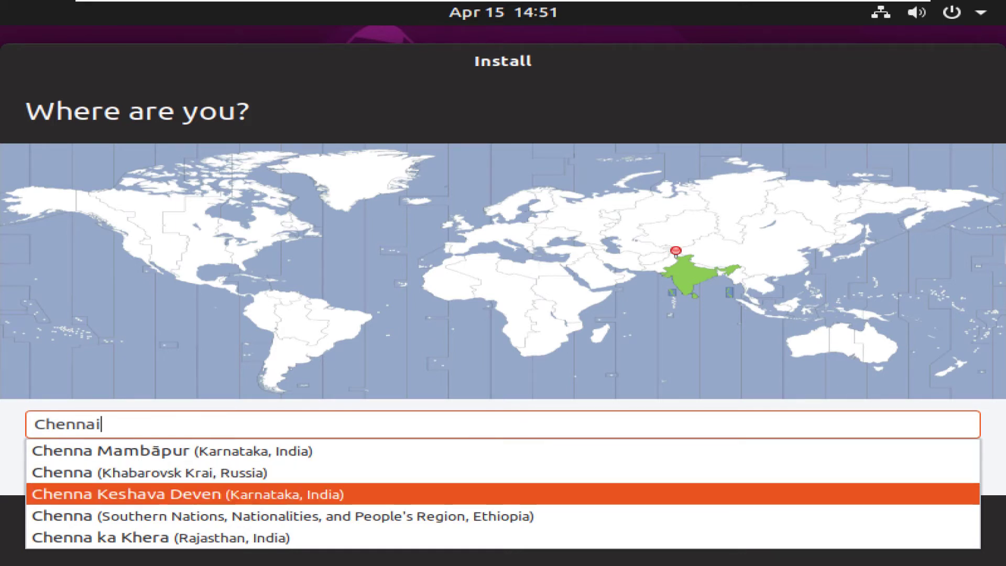
pyautogui.press('Up')
pyautogui.press('Up')
pyautogui.press('Up')
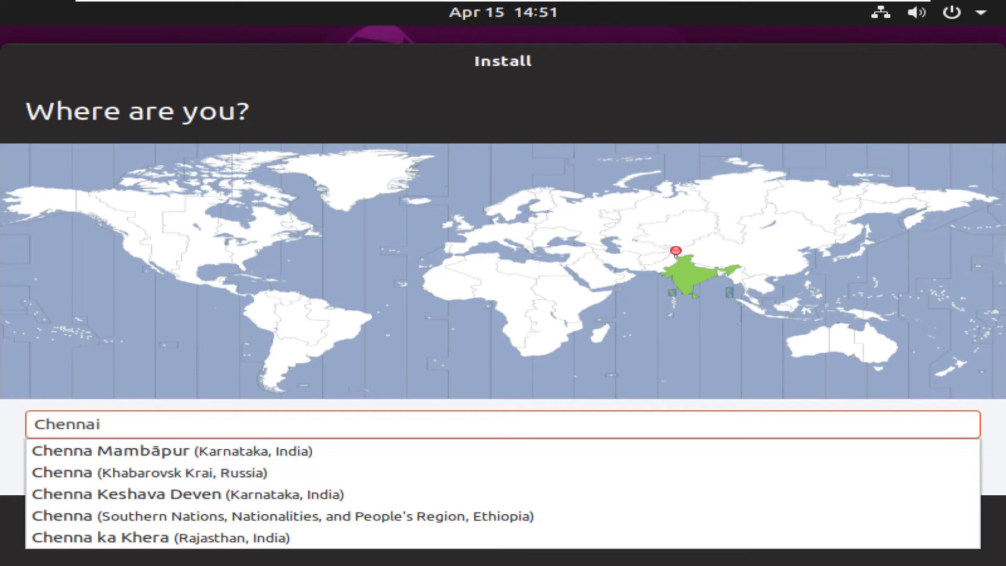
# Retype Chennai, select Chennai (Tamil Nadu, India), and continue
pyautogui.write('ta')
pyautogui.press('BackSpace')
pyautogui.press('BackSpace')
pyautogui.press('BackSpace')
pyautogui.press('BackSpace')
pyautogui.press('BackSpace')
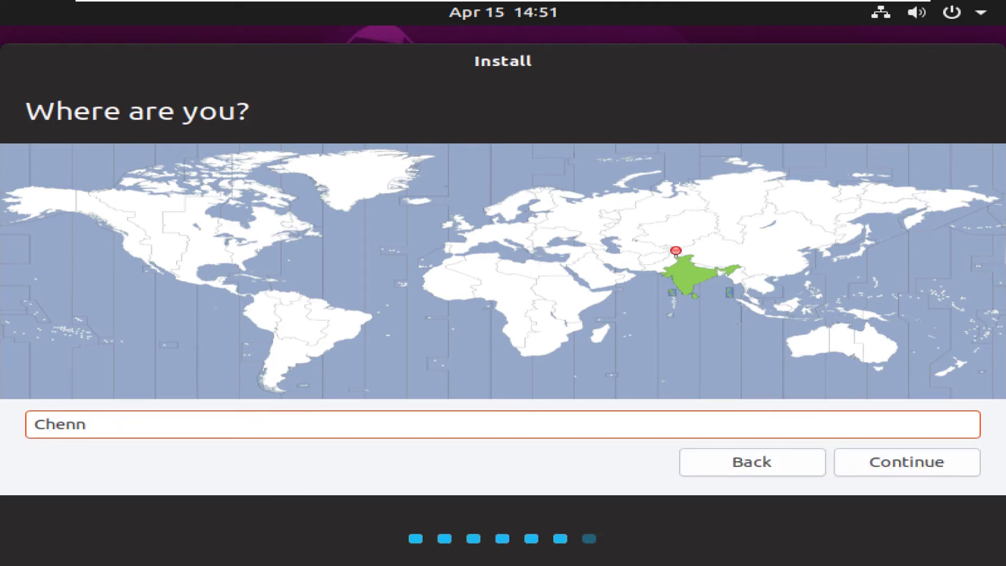
pyautogui.press('BackSpace')
pyautogui.write('nai')
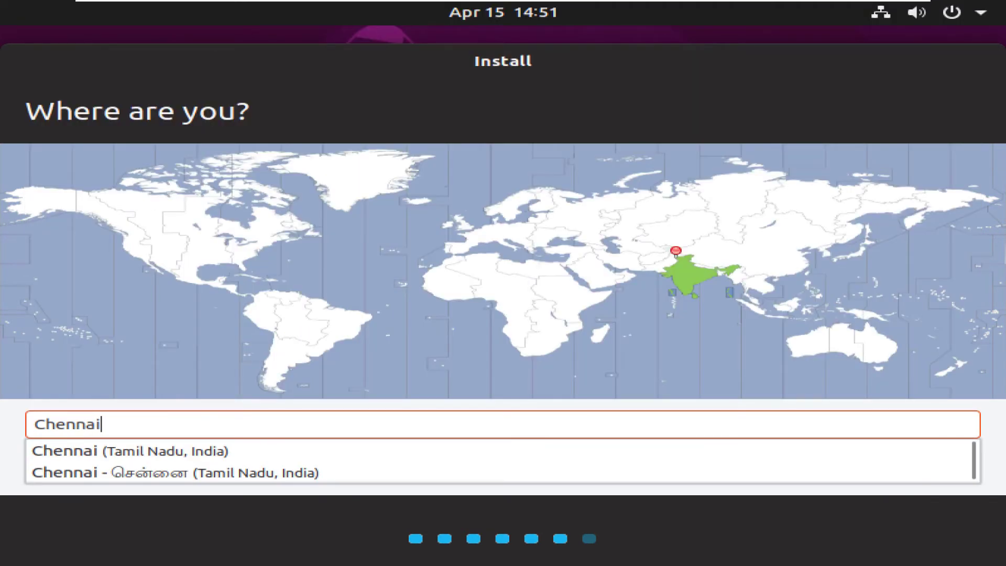
pyautogui.press('Down')
pyautogui.press('Return')
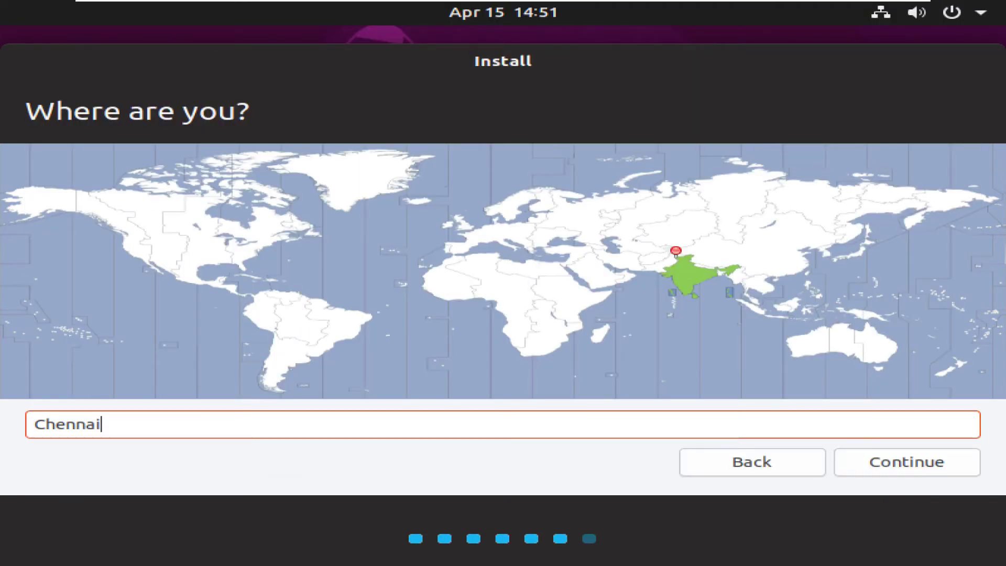
pyautogui.press('Return')
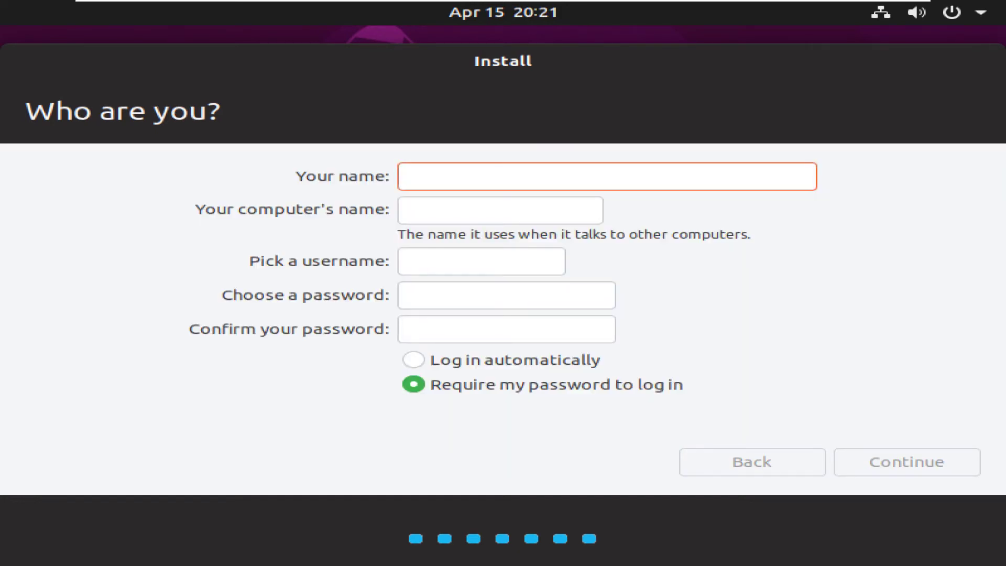
# Enter the user's full name and adjust the computer's name
pyautogui.click(407, 210)
pyautogui.click(407, 177)
pyautogui.write('Kalanchiyam')
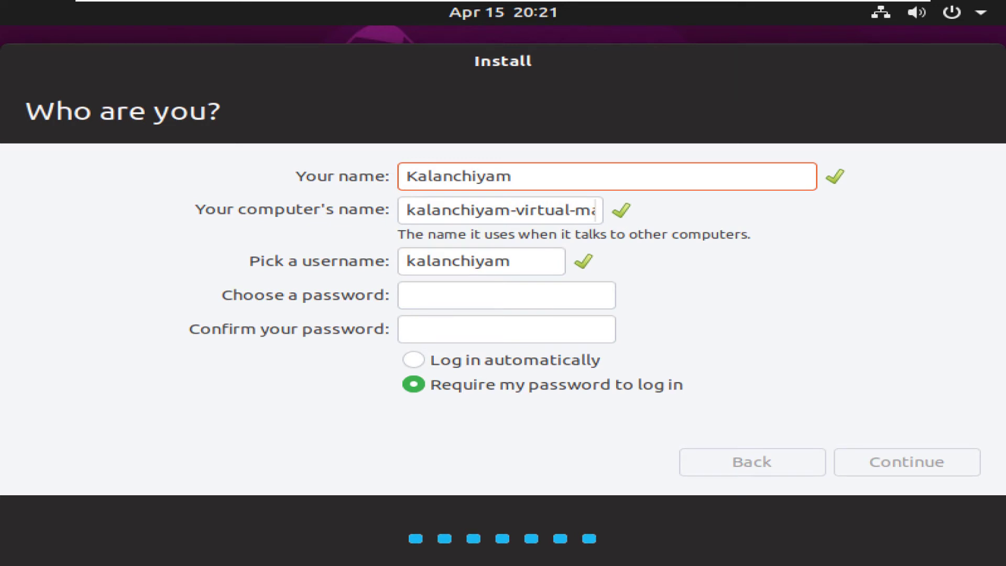
pyautogui.press('Tab')
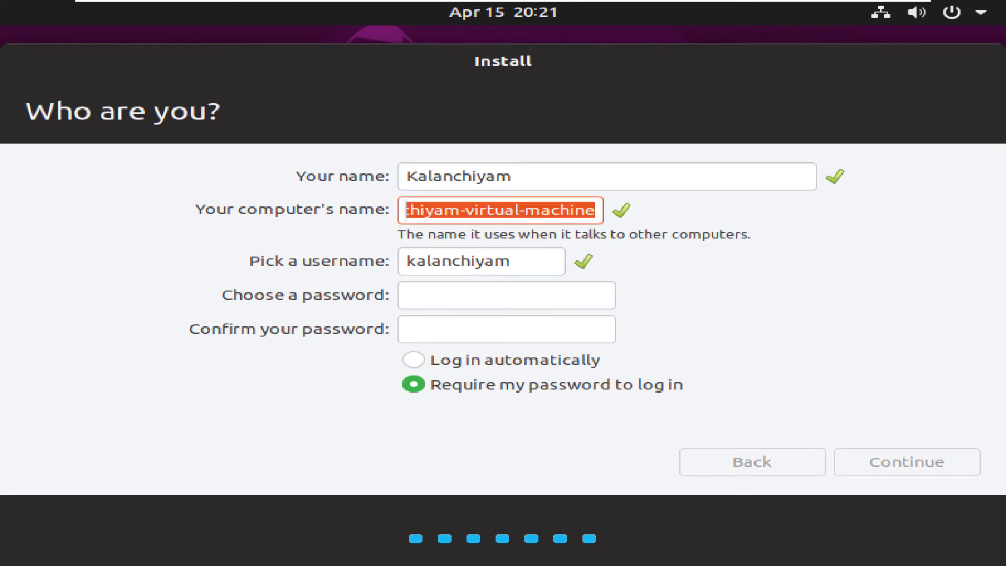
pyautogui.doubleClick(493, 210)
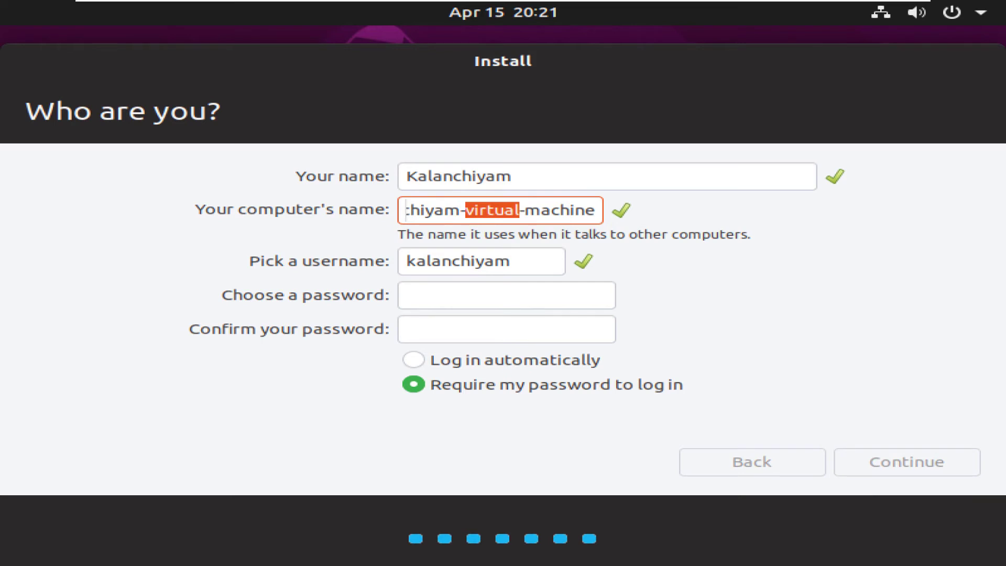
# Set and confirm the account password, require it at login, and continue
pyautogui.click(419, 296)
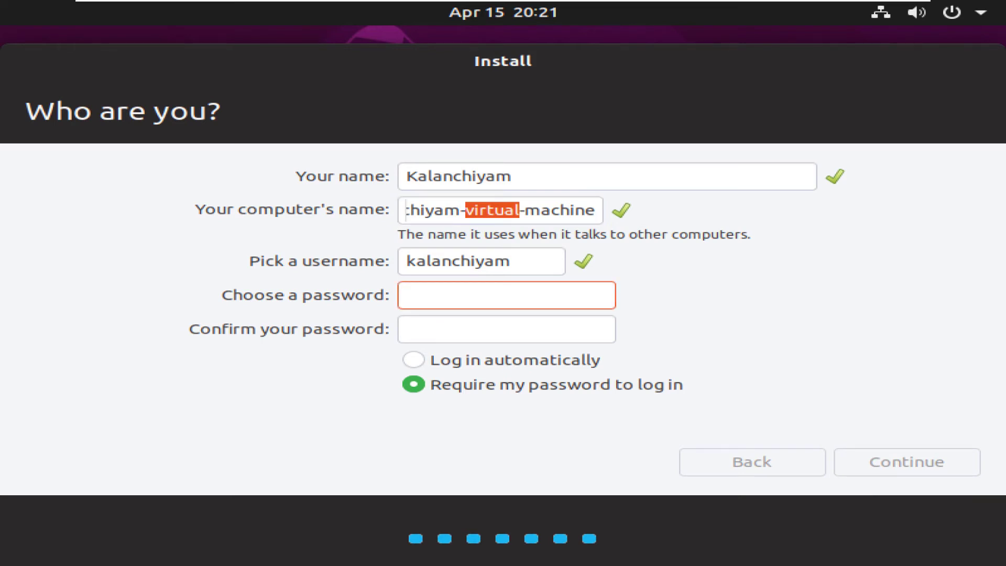
pyautogui.write('1234')
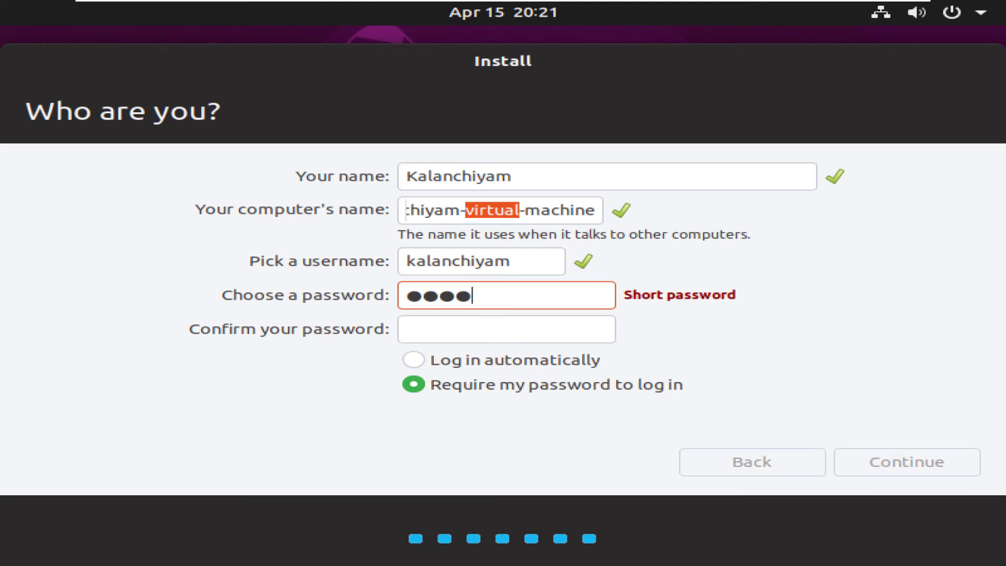
pyautogui.write('5678')
pyautogui.click(419, 329)
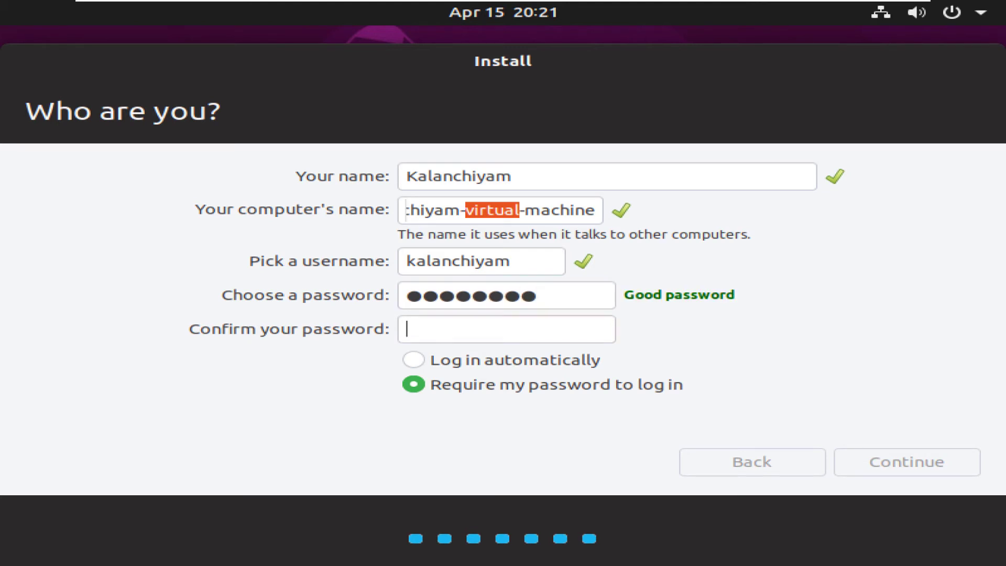
pyautogui.write('12345678')
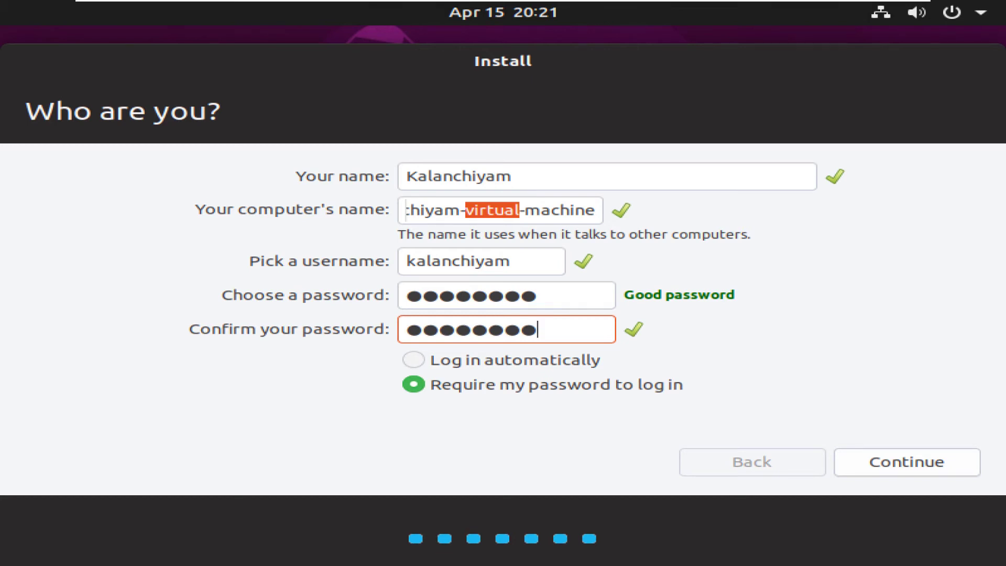
pyautogui.click(414, 360)
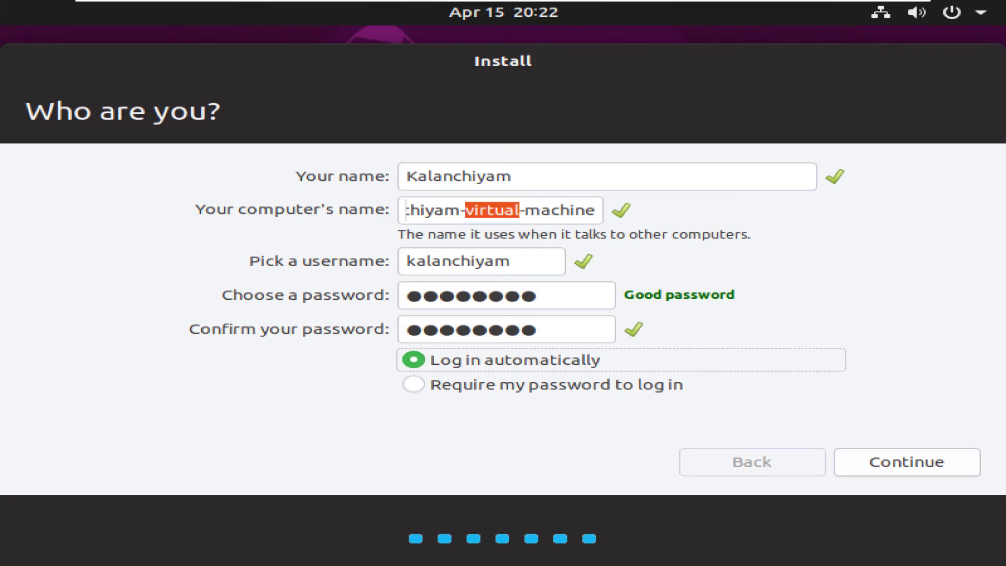
pyautogui.click(414, 384)
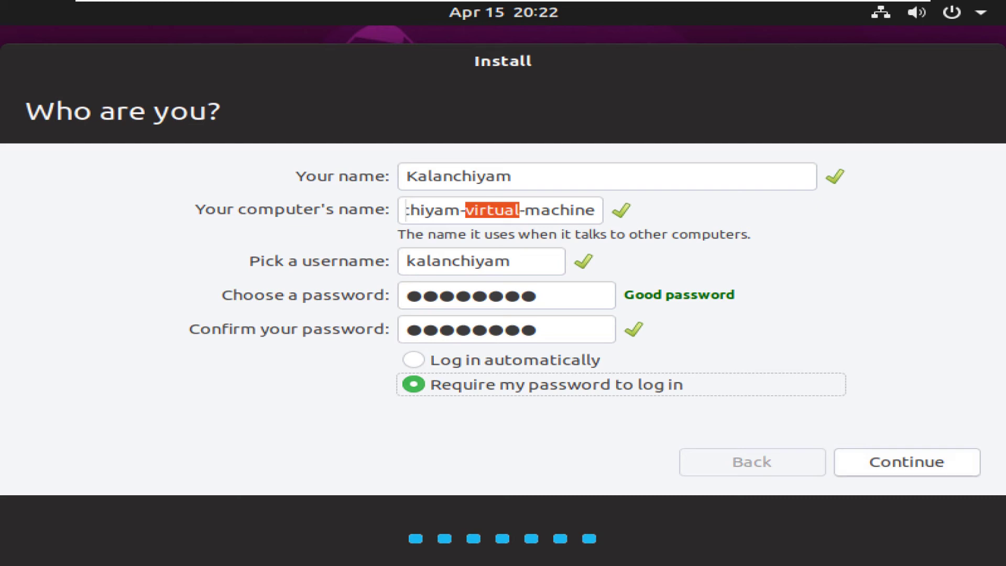
pyautogui.press('Return')
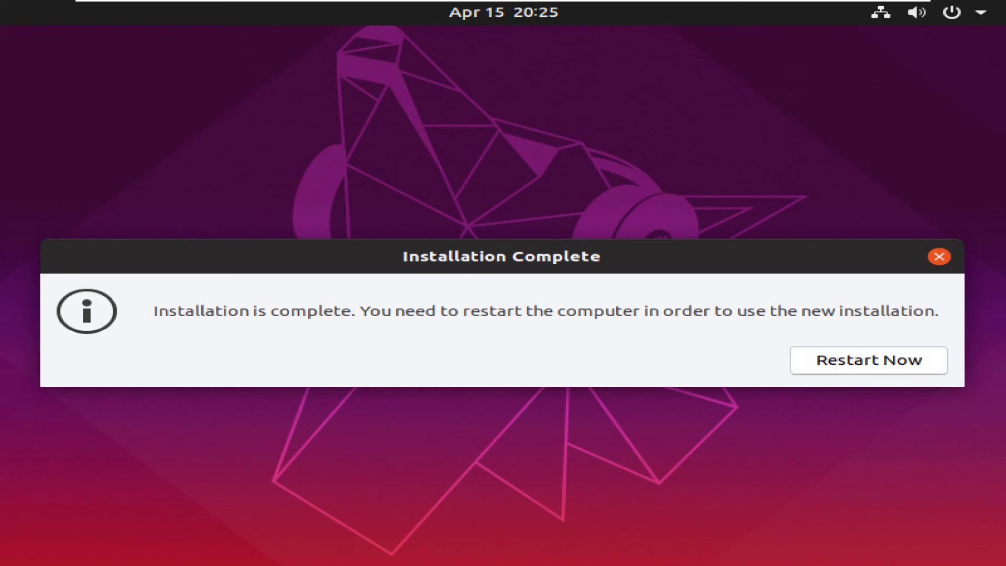
# Choose Restart Now once the installer reports Installation Complete
pyautogui.press('Return')
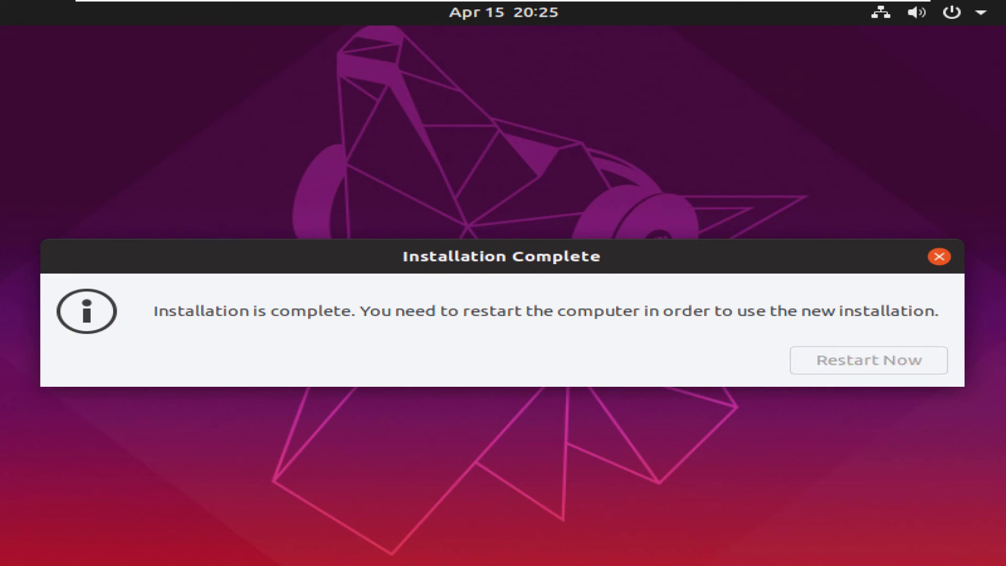